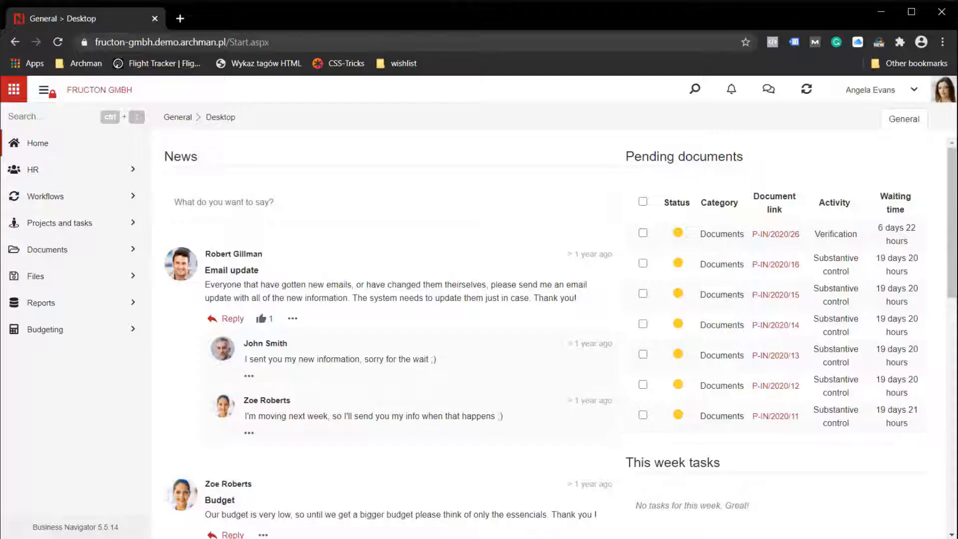
# Create a new purchase invoice in the Documents module and attach the Allianz_07_01_2020_Insurance_January file.
pyautogui.click(45, 251)
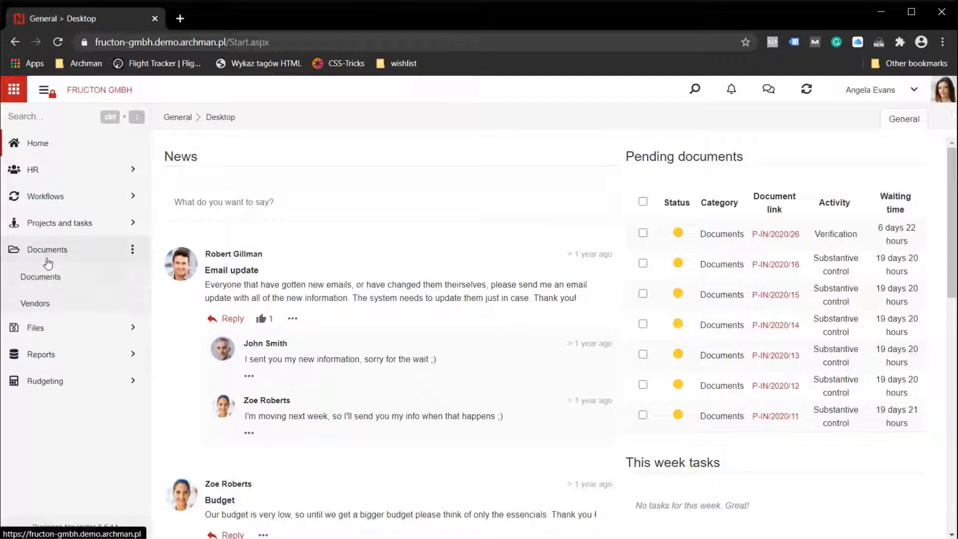
pyautogui.click(54, 285)
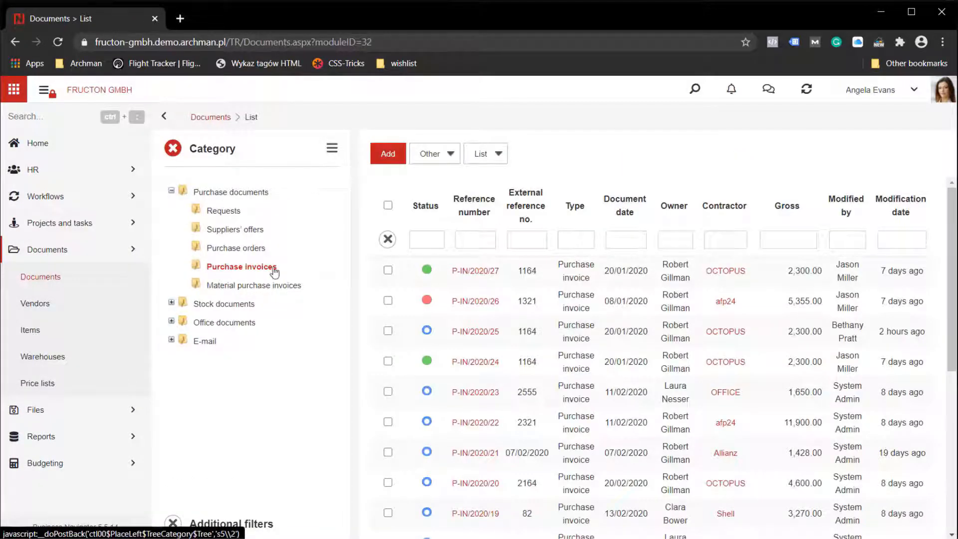
pyautogui.click(388, 155)
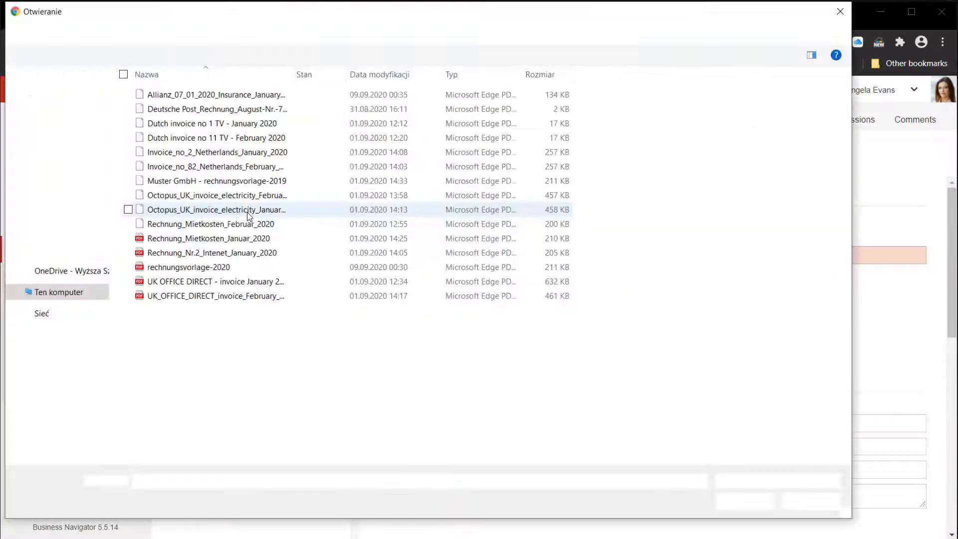
pyautogui.click(243, 98)
pyautogui.click(736, 506)
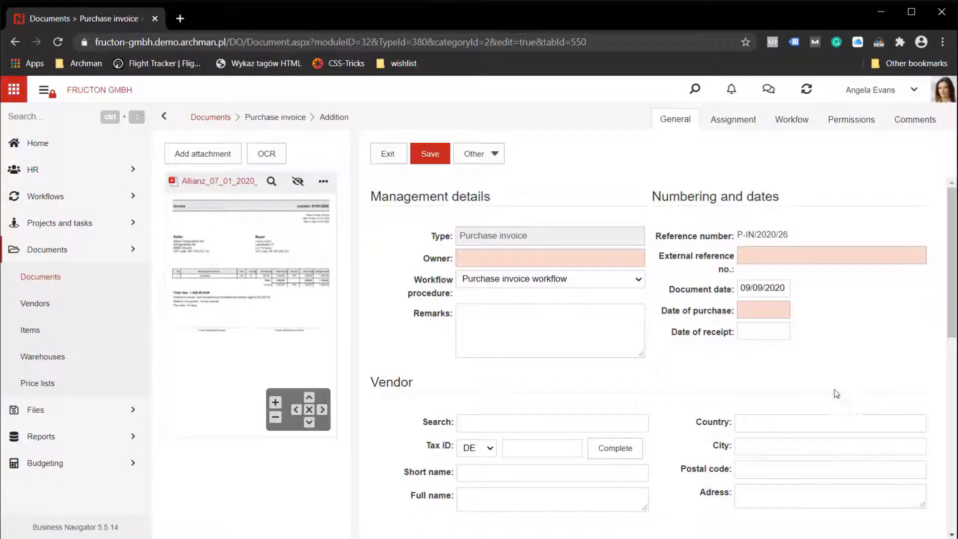
# Run OCR on the attached Allianz invoice and check the recognised document date against the scan.
pyautogui.click(267, 156)
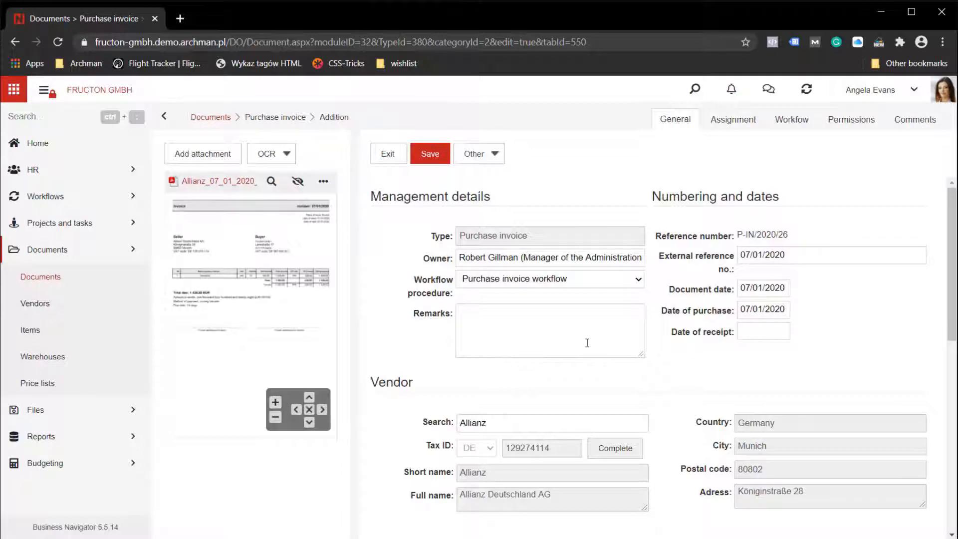
pyautogui.scroll(-9, 588, 343)
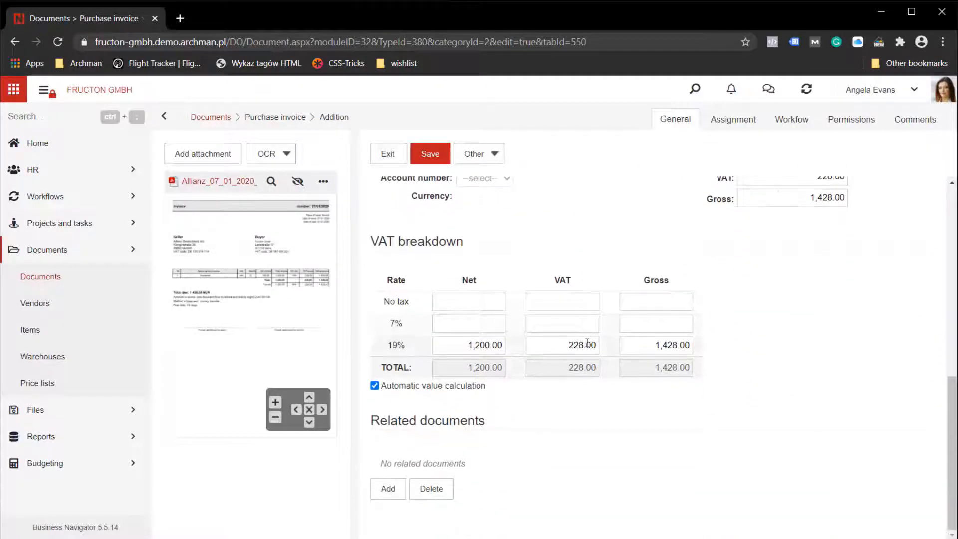
pyautogui.scroll(9, 588, 343)
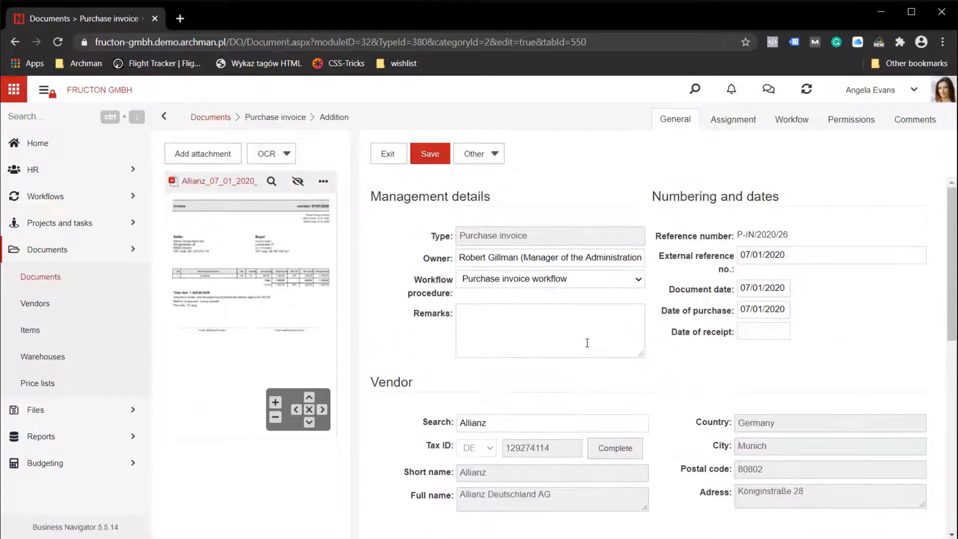
pyautogui.click(759, 294)
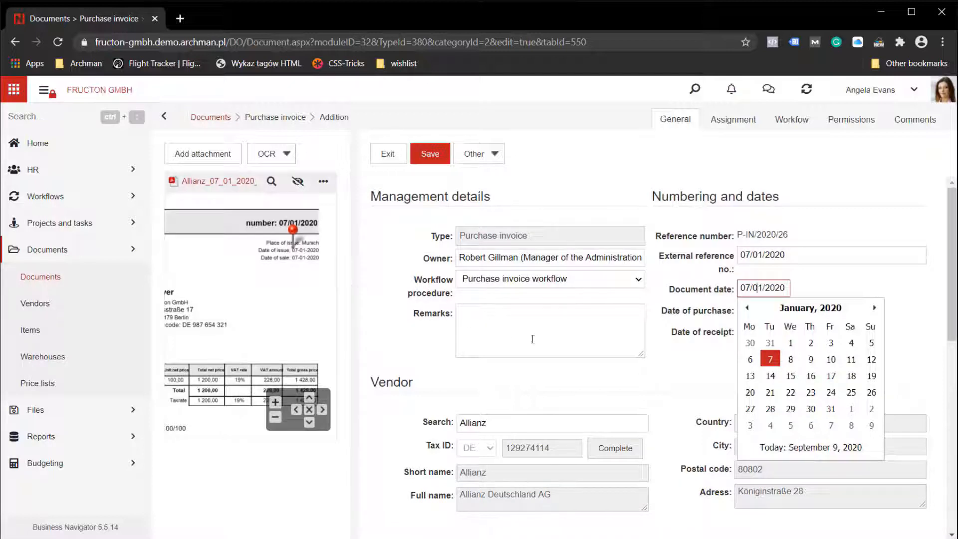
# Check the payment terms on the scanned invoice and set the payment type to Transfer (14 days).
pyautogui.scroll(-4, 532, 339)
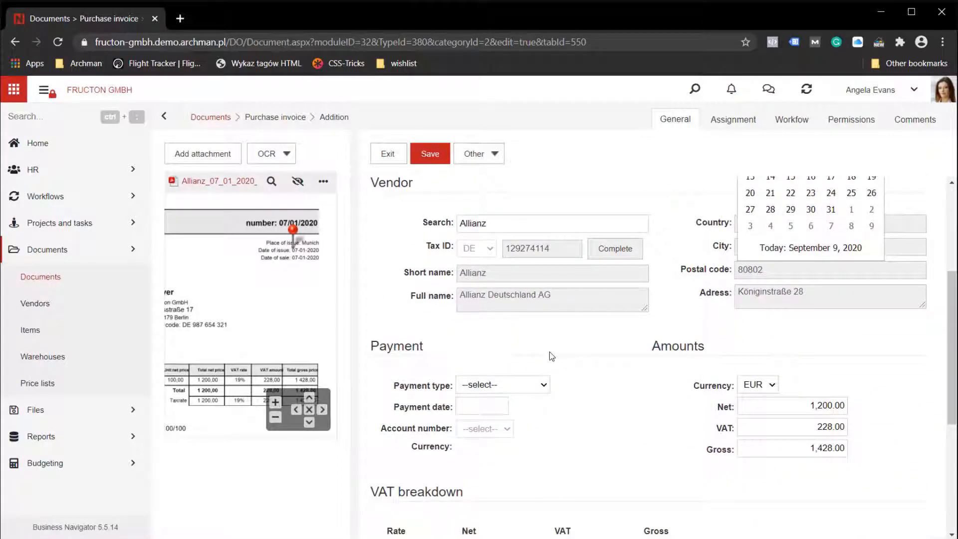
pyautogui.scroll(-1, 549, 352)
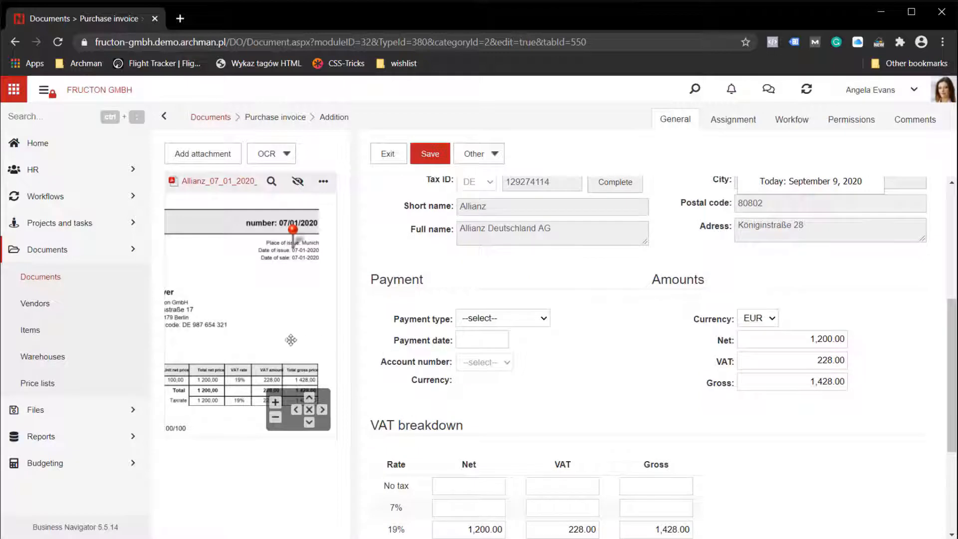
pyautogui.moveTo(241, 355); pyautogui.dragTo(327, 312)
pyautogui.moveTo(170, 361); pyautogui.dragTo(246, 334)
pyautogui.scroll(2, 239, 336)
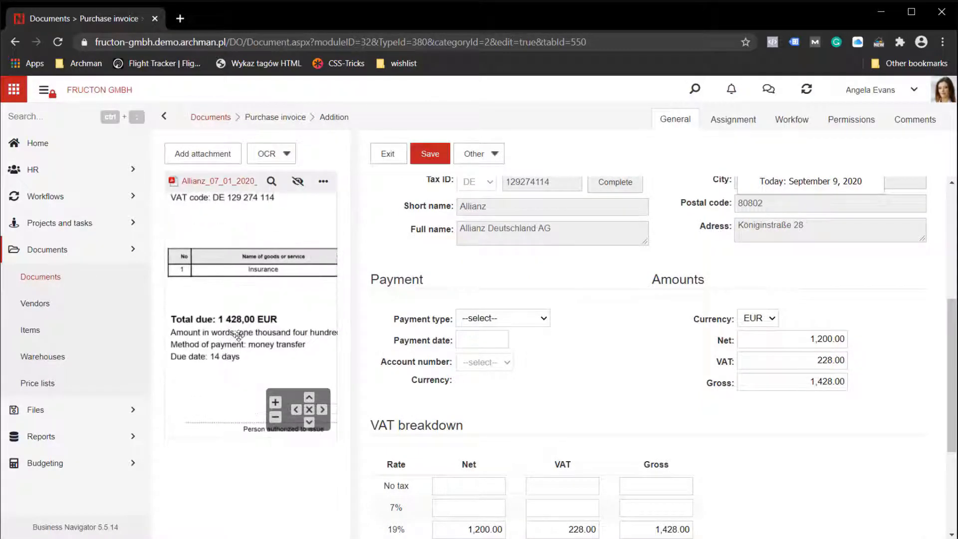
pyautogui.click(467, 321)
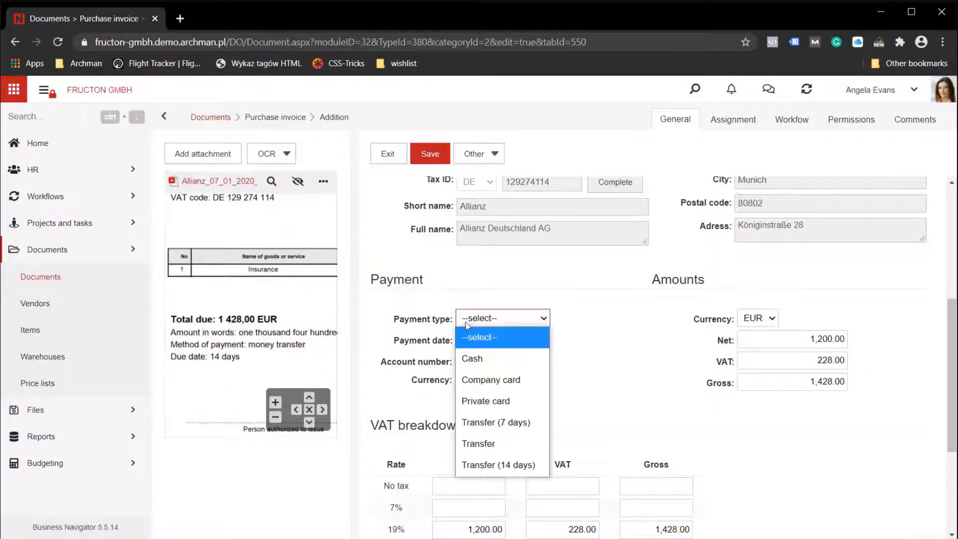
pyautogui.click(502, 465)
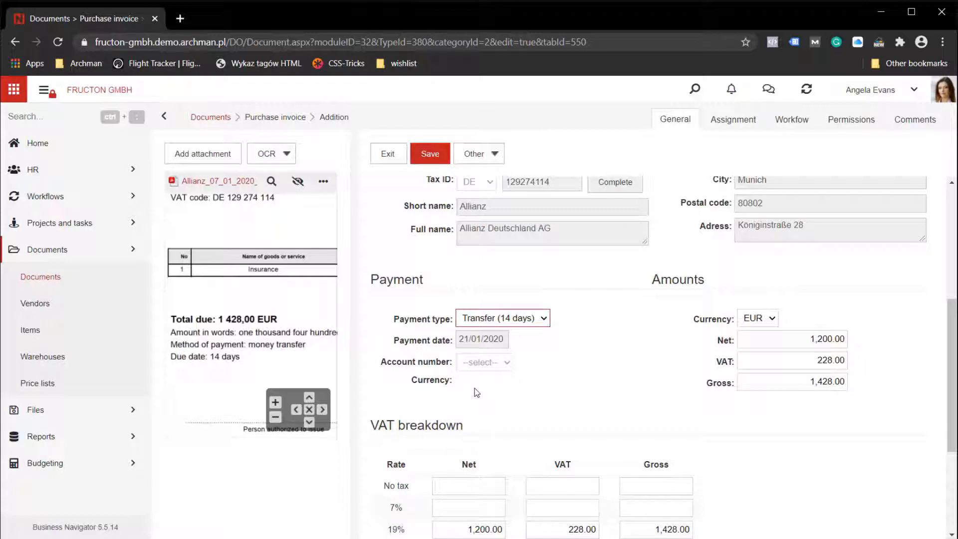
# Review the amounts and VAT breakdown of the Allianz invoice and save the document.
pyautogui.scroll(-3, 549, 403)
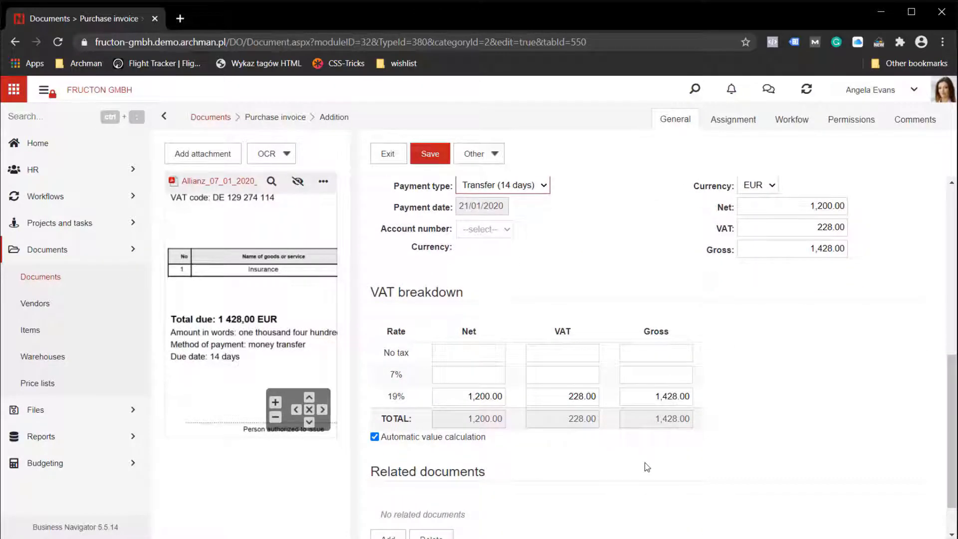
pyautogui.scroll(3, 681, 444)
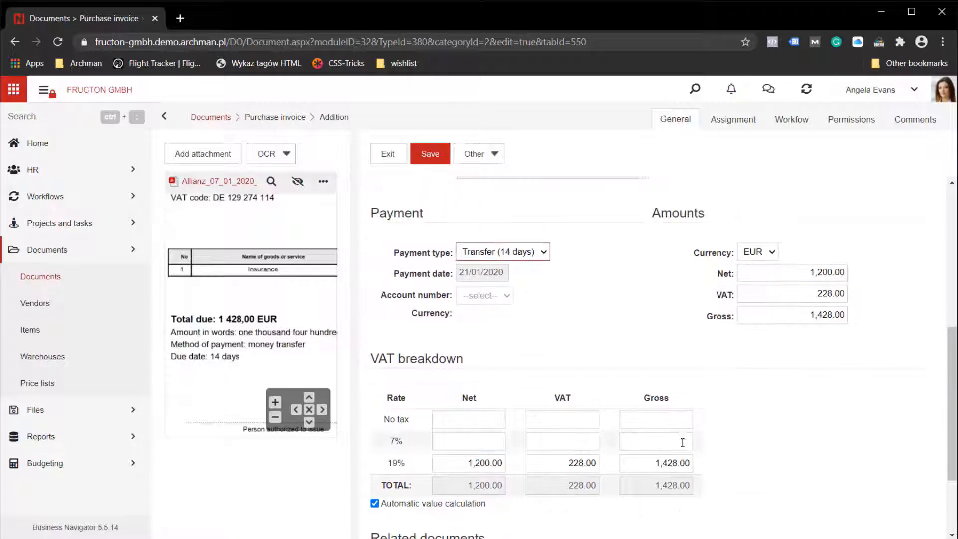
pyautogui.scroll(6, 682, 443)
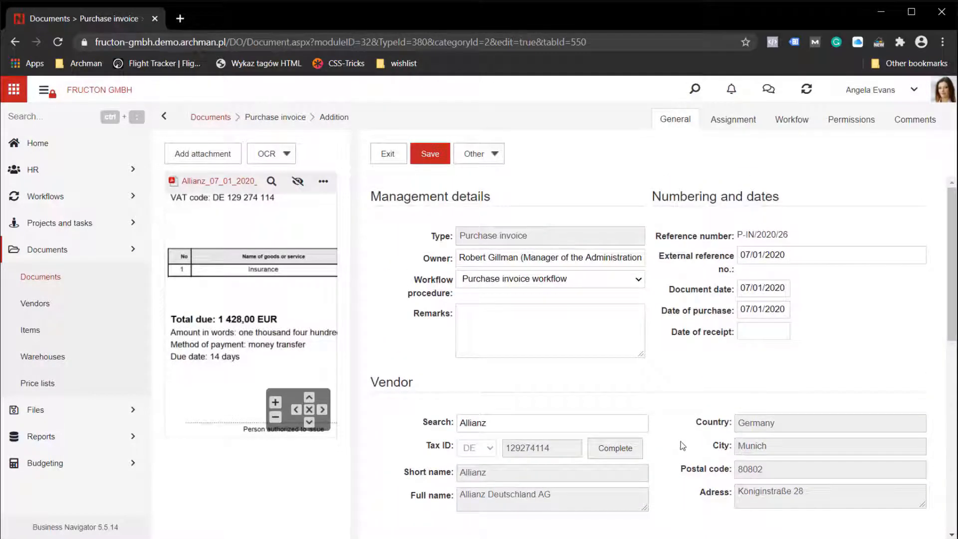
pyautogui.click(442, 160)
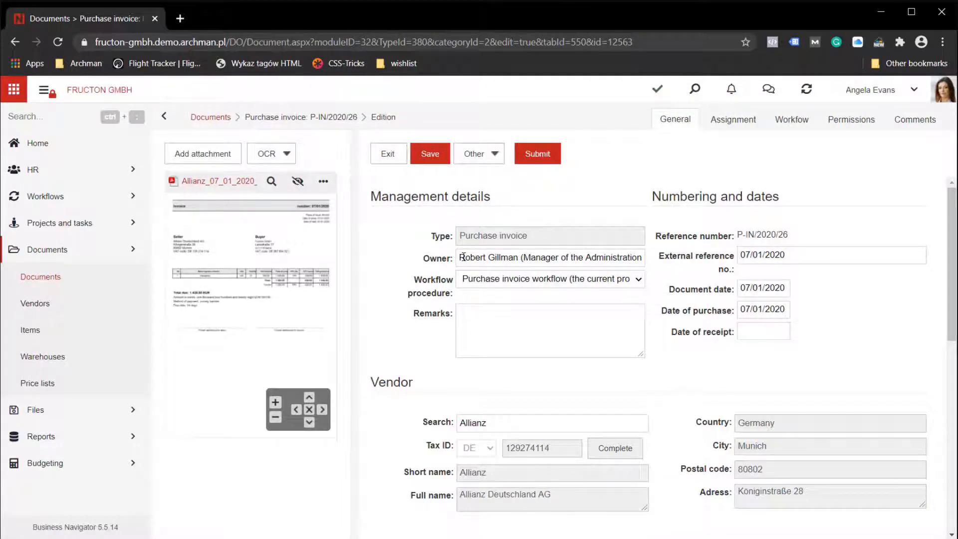
# Clear the invoice's Owner field to bring up the recommended owners and their probabilities.
pyautogui.moveTo(472, 263); pyautogui.dragTo(661, 274)
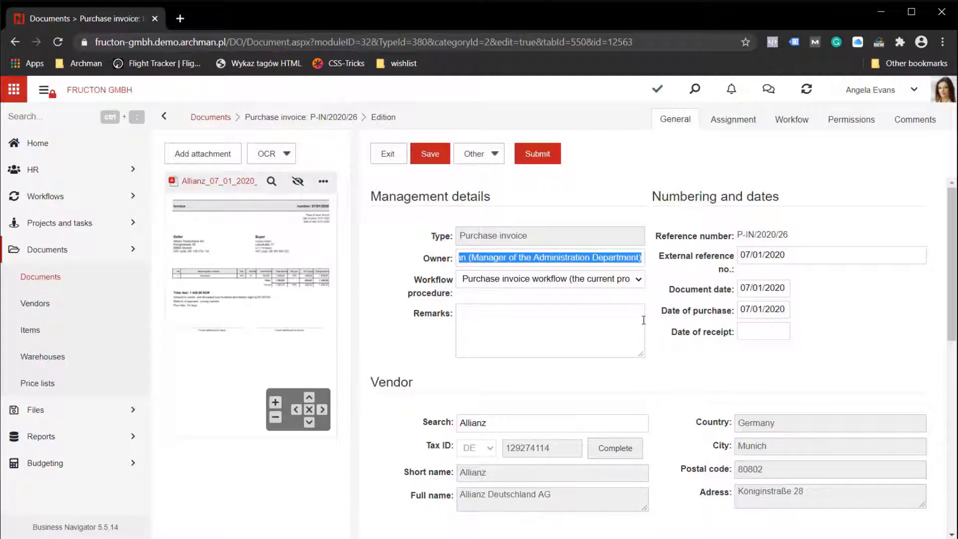
pyautogui.press('BackSpace')
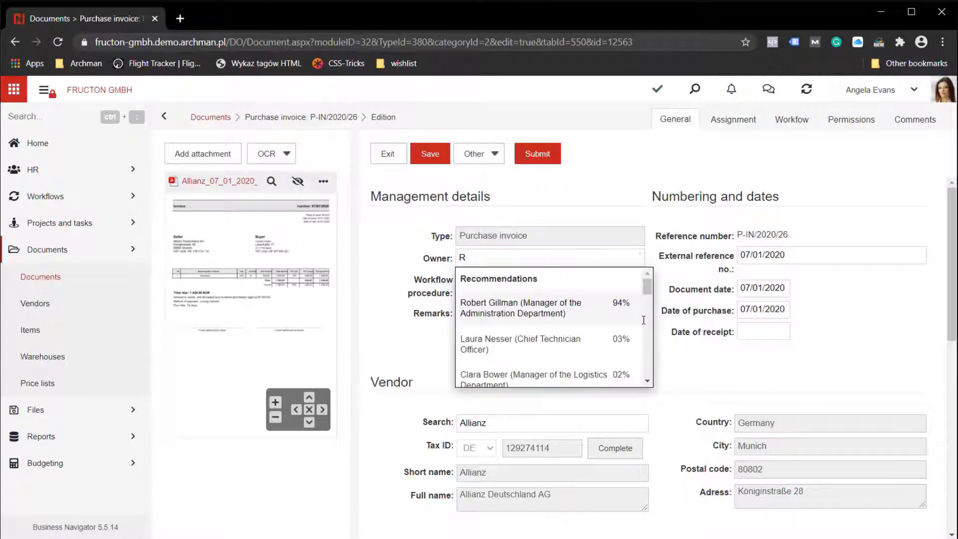
pyautogui.press('BackSpace')
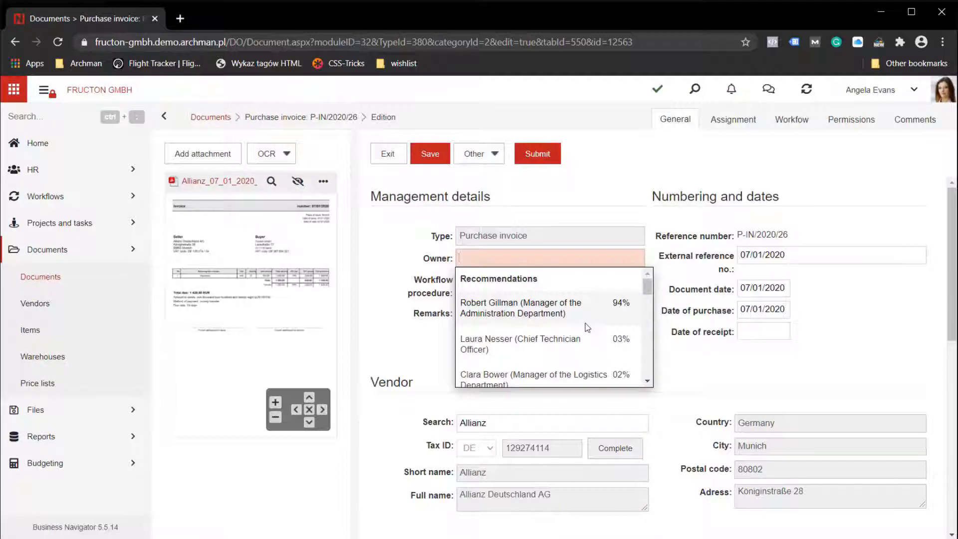
pyautogui.press('Escape')
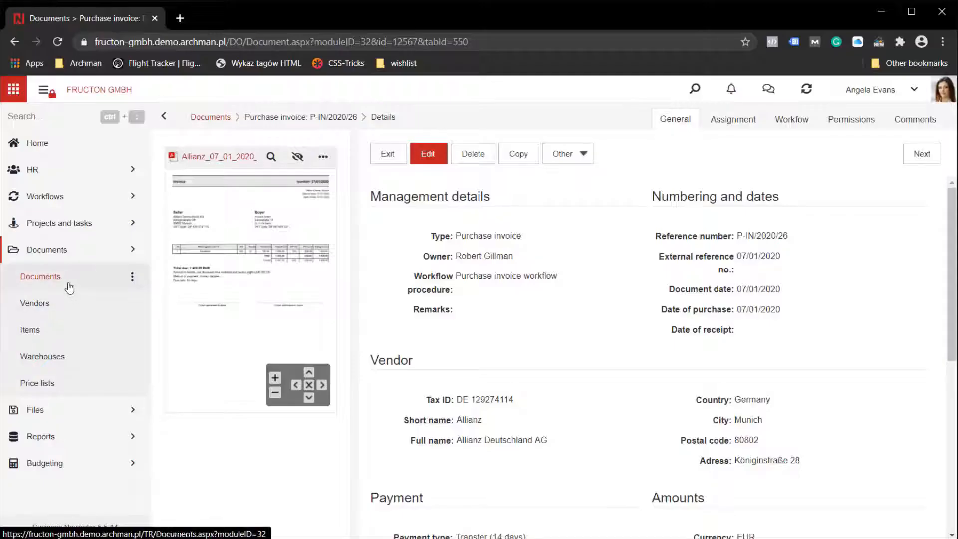
# Create another purchase invoice in the Documents module and attach the rechnungsvorlage-2020 file.
pyautogui.click(69, 286)
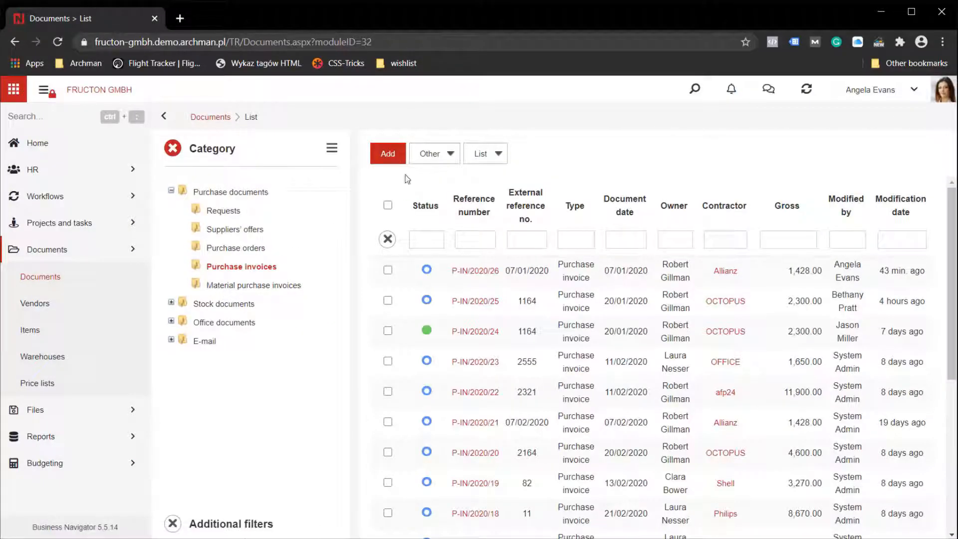
pyautogui.click(388, 153)
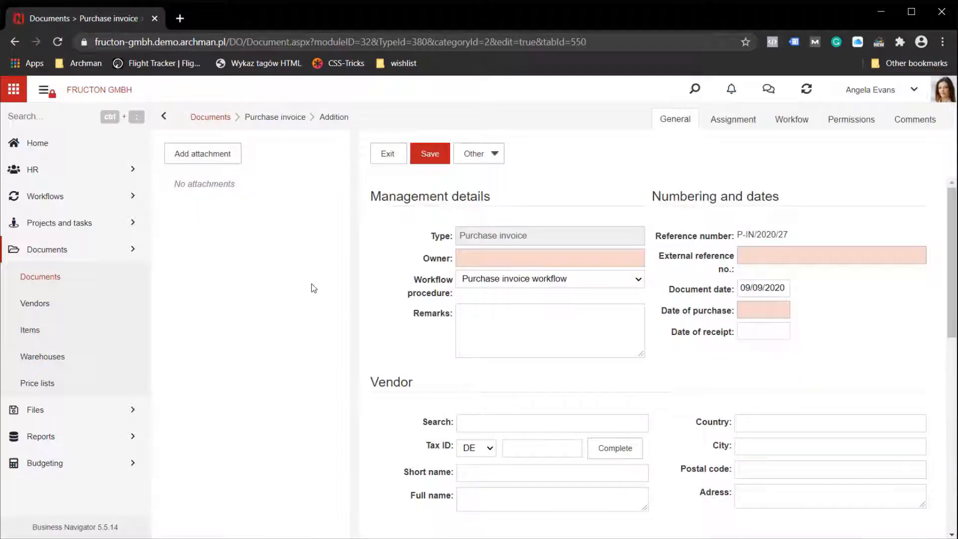
pyautogui.click(224, 160)
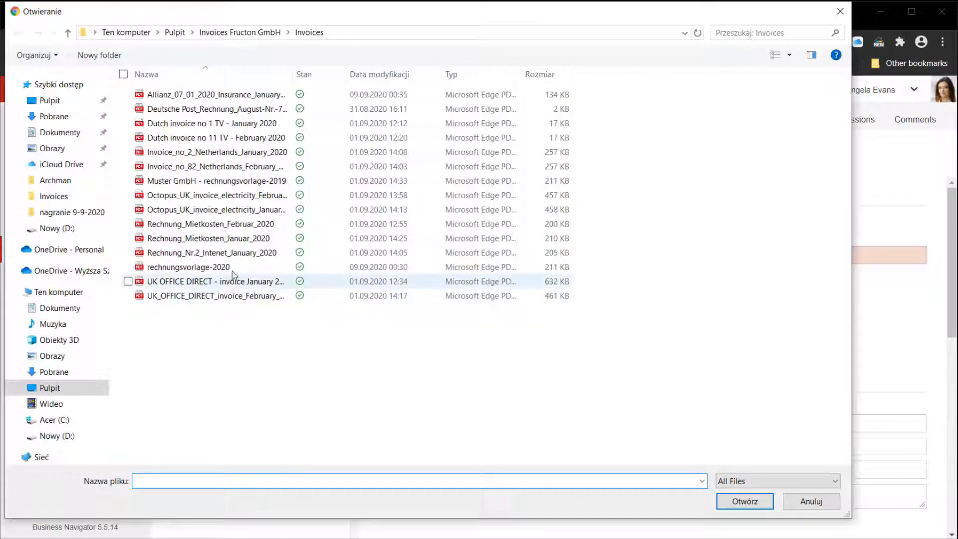
pyautogui.click(231, 268)
pyautogui.click(745, 501)
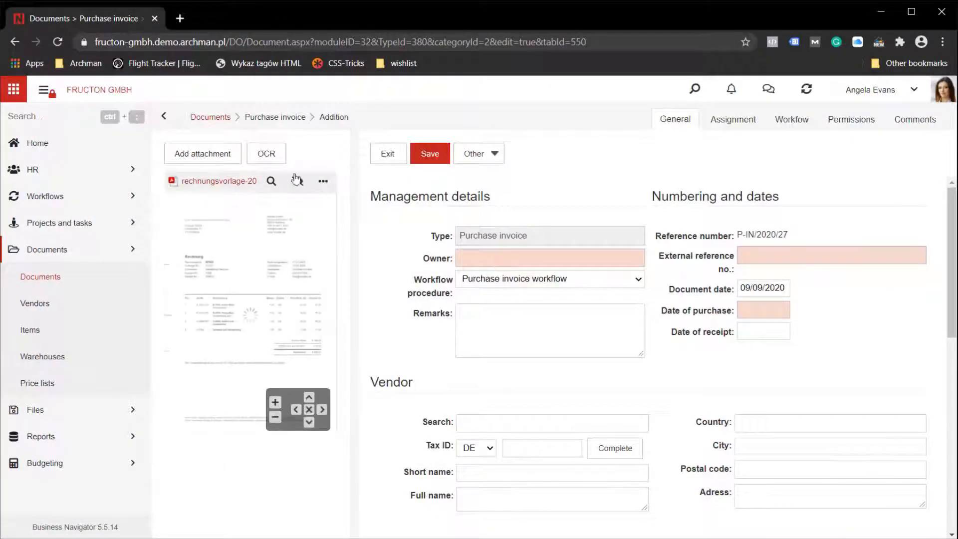
# Run OCR on the attached rechnungsvorlage-2020 file and save the purchase invoice after checking the recognised vendor, payment and VAT data.
pyautogui.click(272, 157)
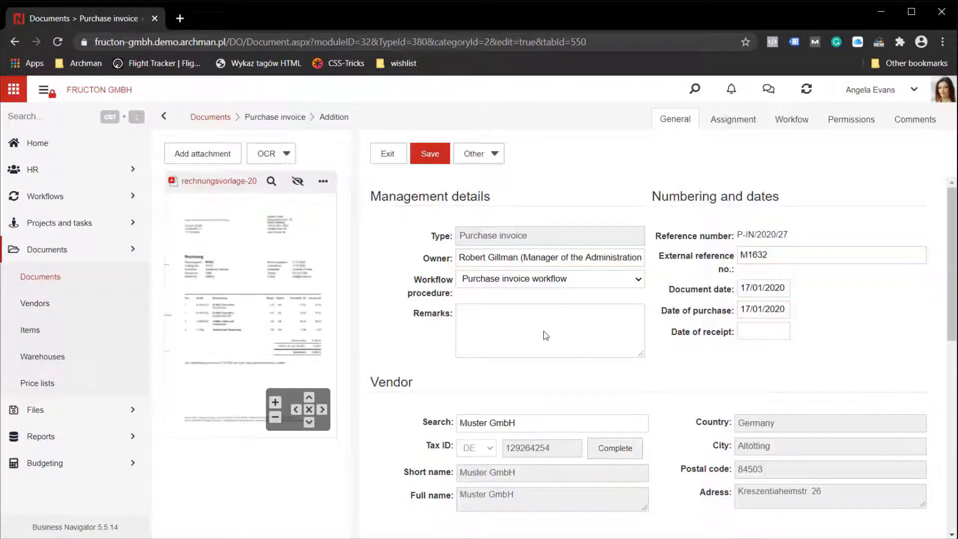
pyautogui.scroll(-1, 543, 331)
pyautogui.scroll(-6, 544, 331)
pyautogui.scroll(3, 543, 331)
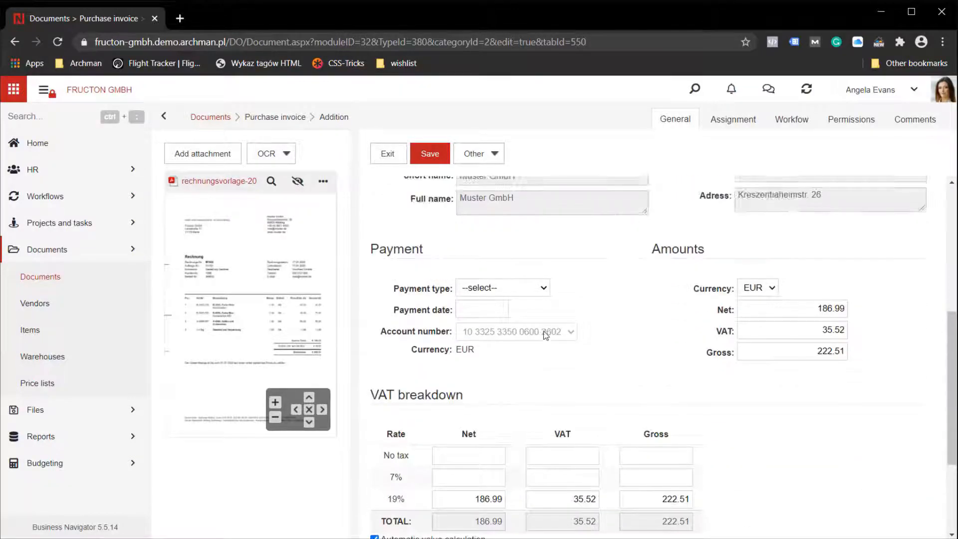
pyautogui.scroll(2, 544, 331)
pyautogui.scroll(-6, 543, 331)
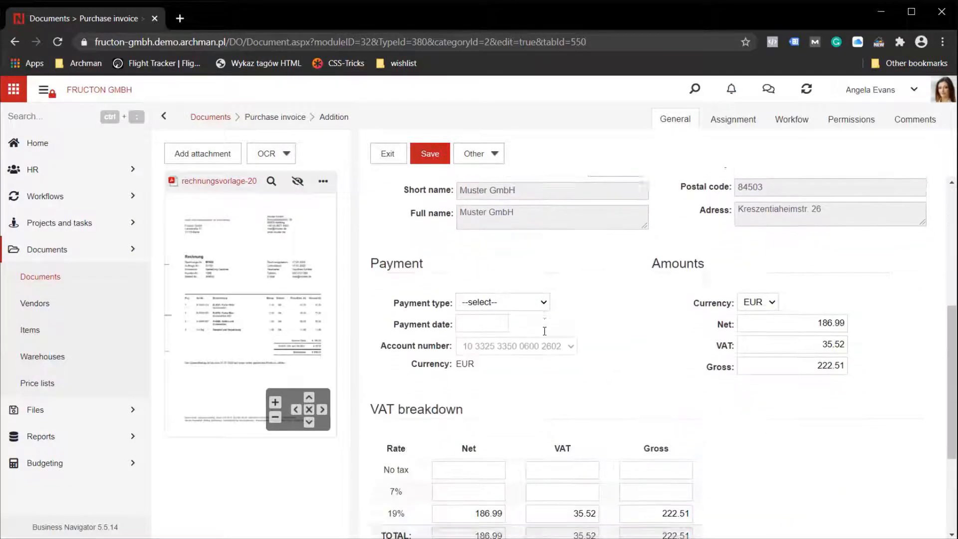
pyautogui.scroll(3, 545, 331)
pyautogui.scroll(-4, 543, 331)
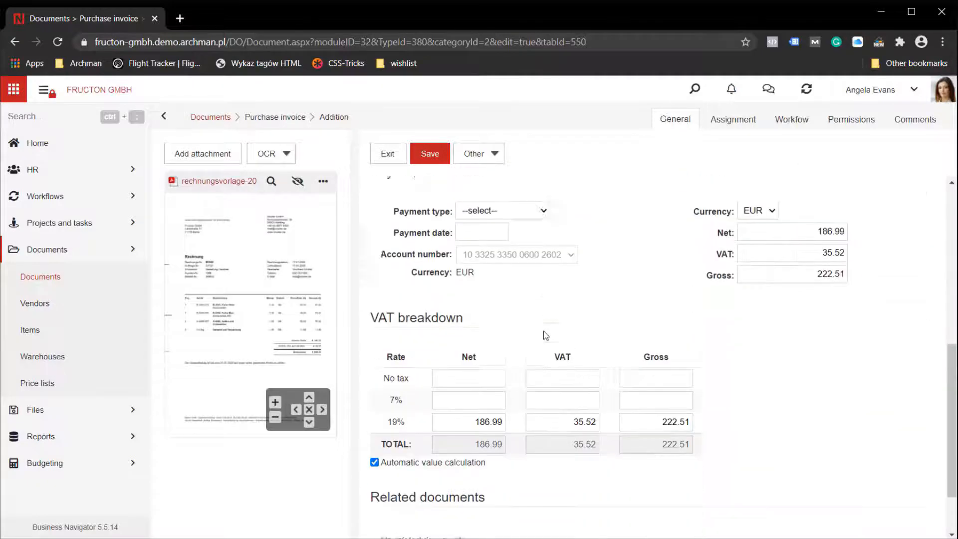
pyautogui.scroll(5, 544, 331)
pyautogui.scroll(1, 544, 331)
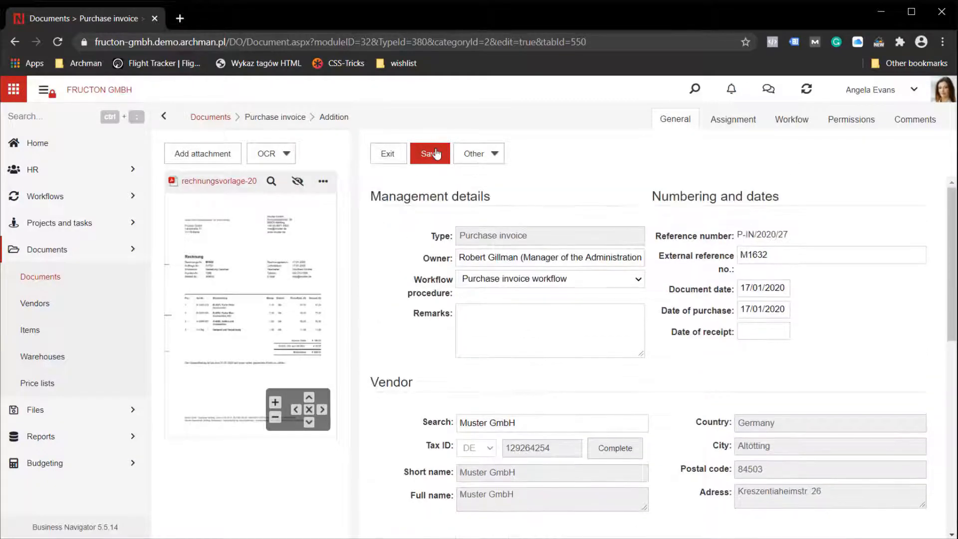
pyautogui.click(436, 153)
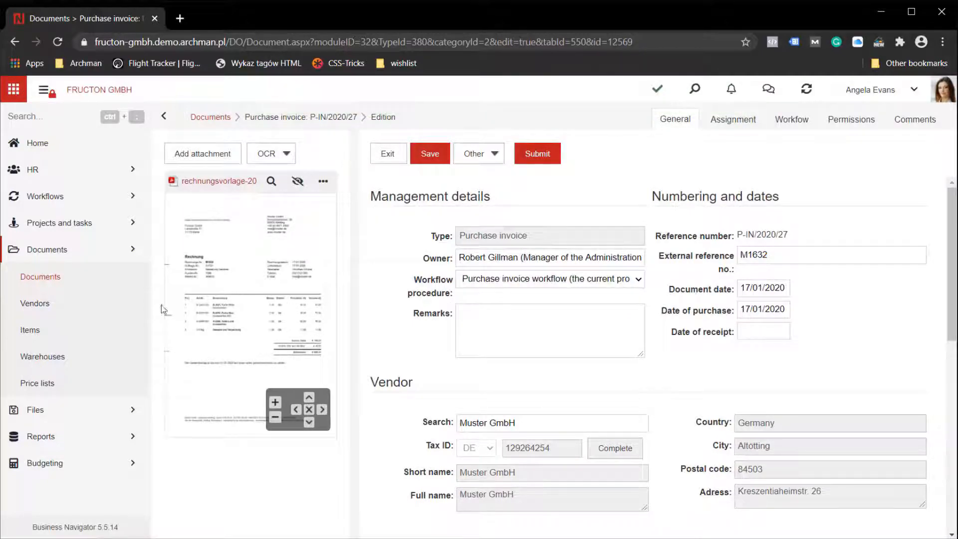
# Open the Allianz purchase invoice dated 07/01/2020 from the documents list and display its workflow diagram.
pyautogui.click(88, 284)
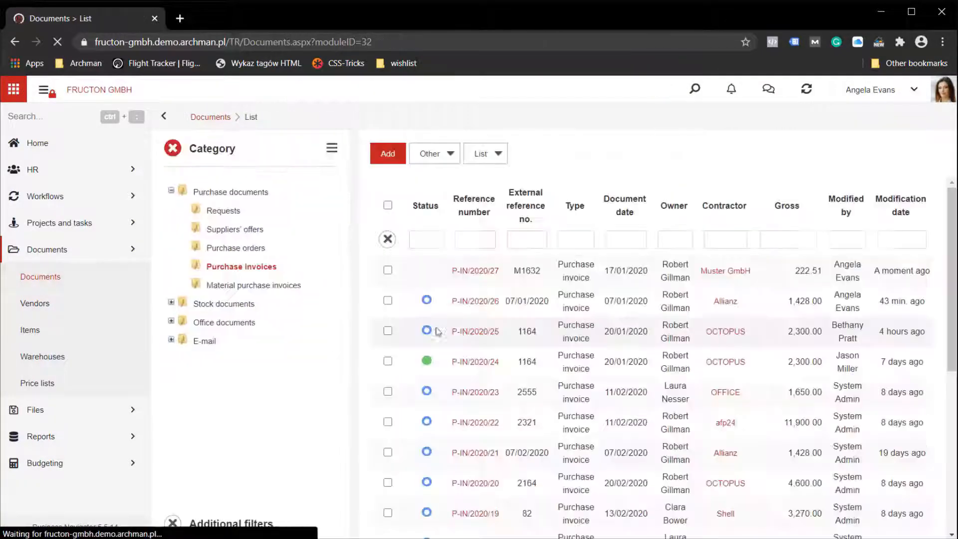
pyautogui.click(471, 304)
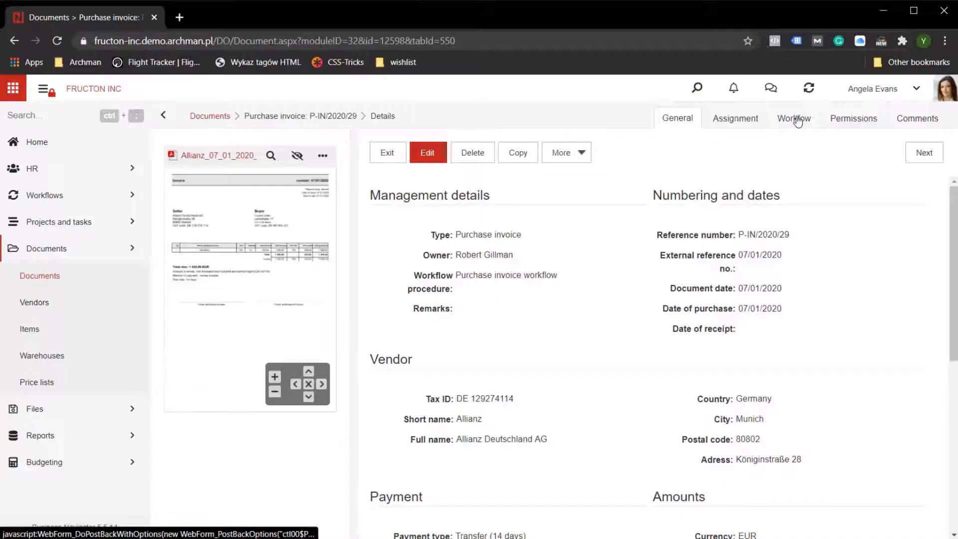
pyautogui.click(797, 120)
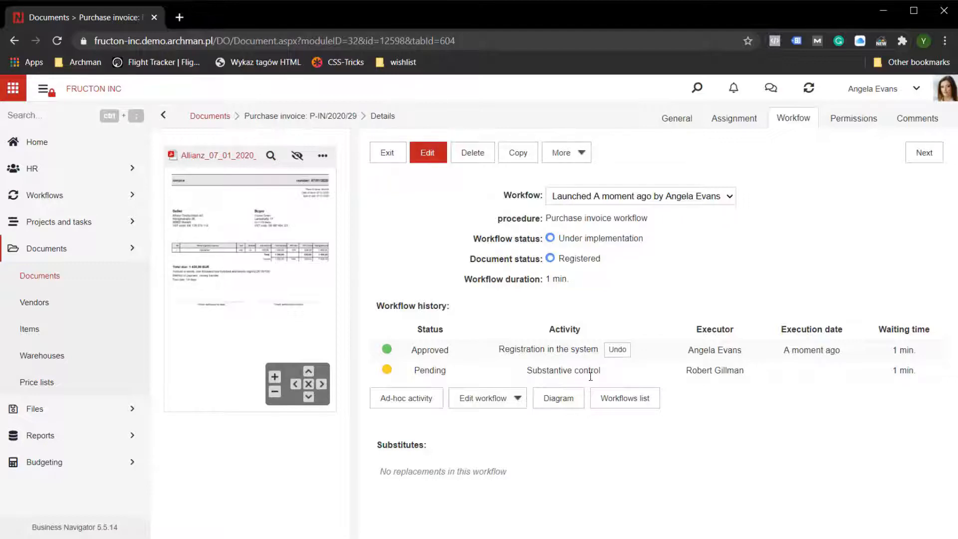
pyautogui.click(560, 402)
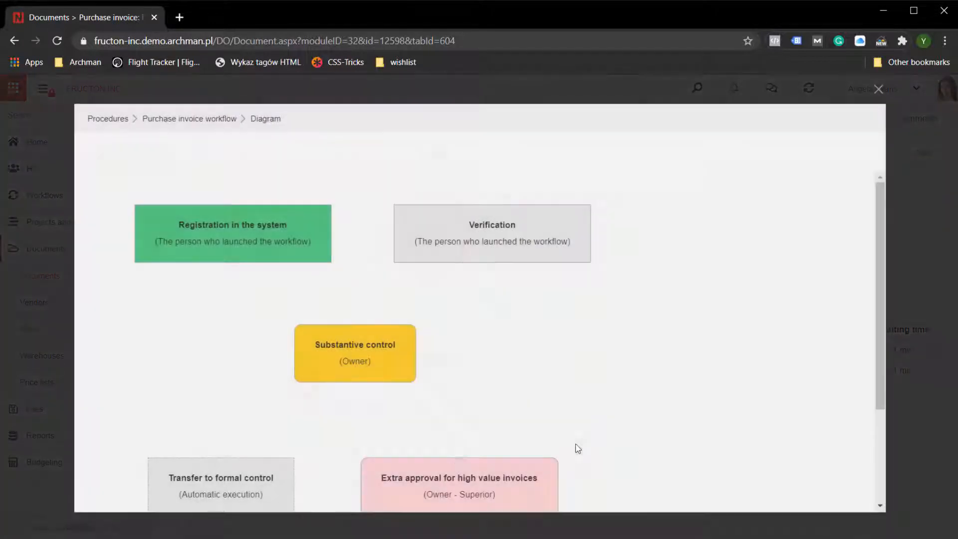
# Examine the purchase invoice workflow diagram, from registration through substantive control to the branches for gross amounts below and above 1000.
pyautogui.scroll(-1, 549, 414)
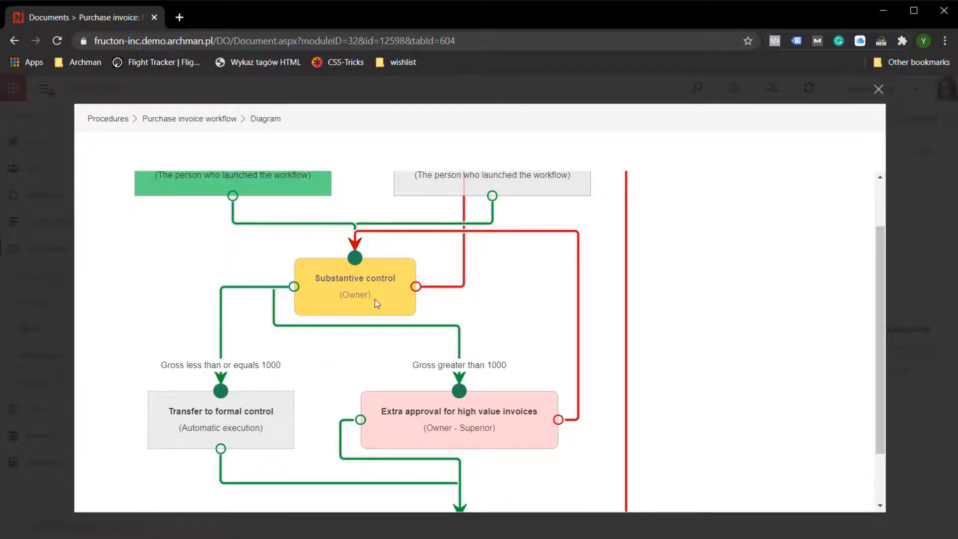
pyautogui.scroll(1, 376, 298)
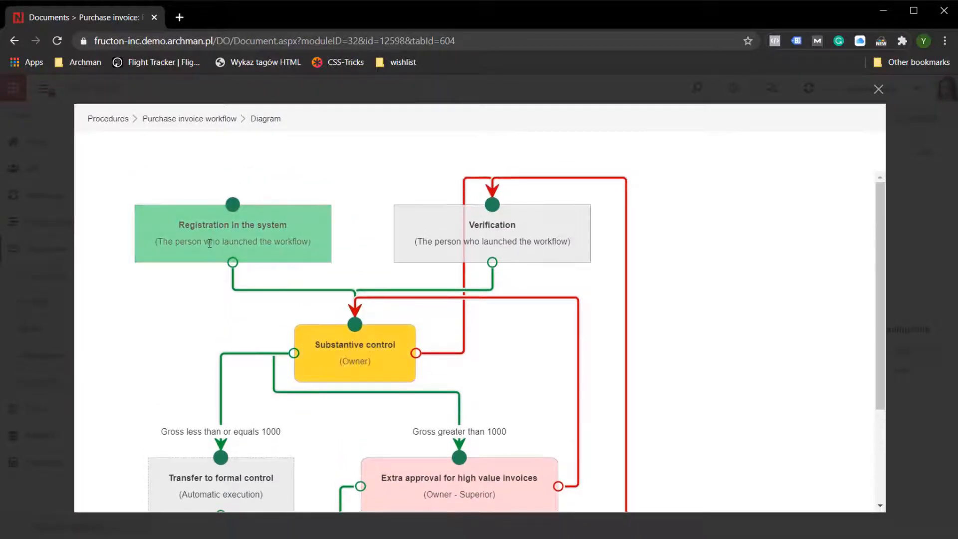
pyautogui.scroll(-2, 250, 280)
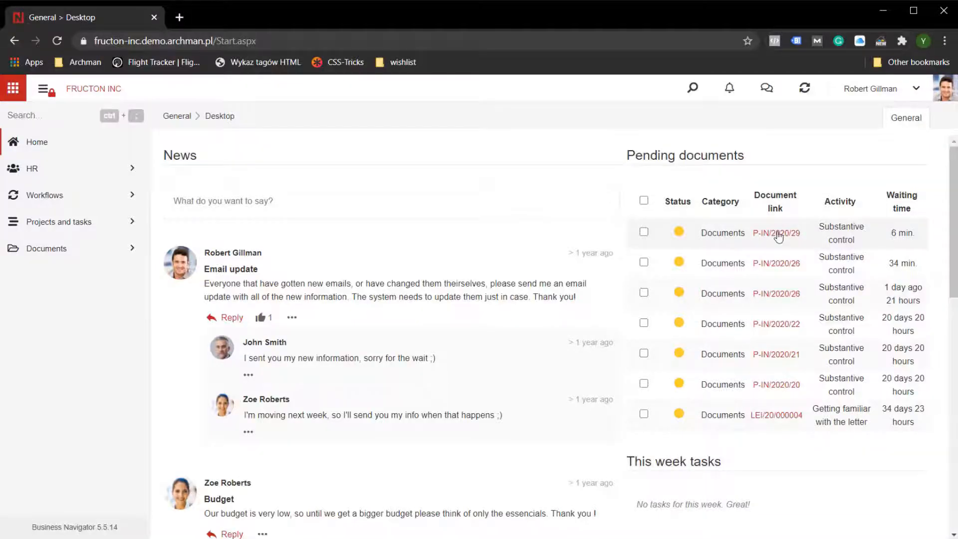
# Open pending purchase invoice P-IN/2020/29 from the invoice owner's account and display its workflow history.
pyautogui.click(779, 236)
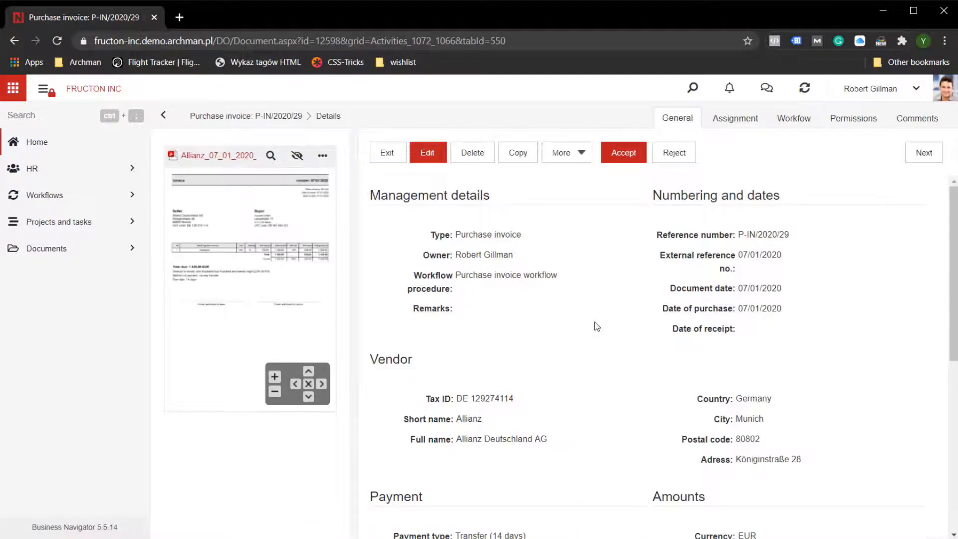
pyautogui.scroll(-5, 595, 325)
pyautogui.scroll(5, 595, 326)
pyautogui.click(797, 121)
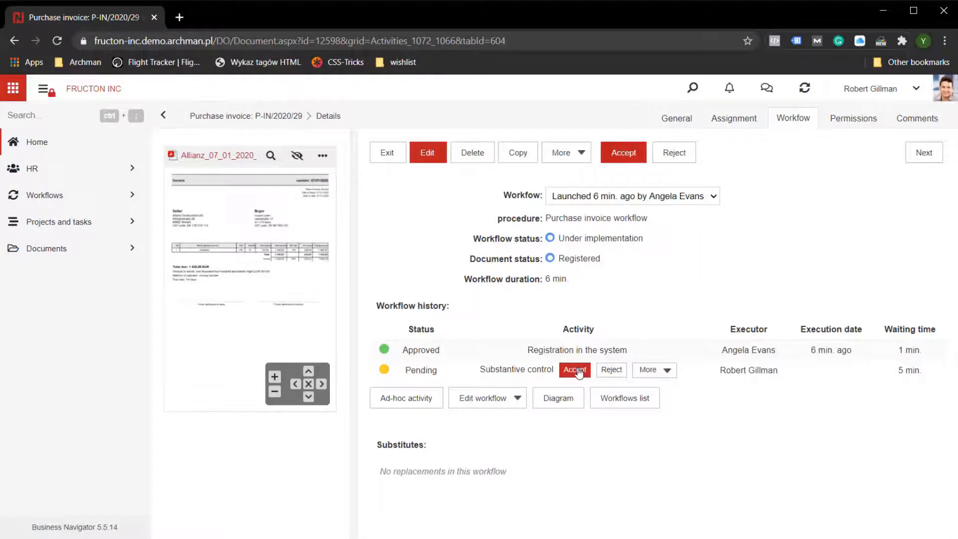
# Send the pending substantive control activity to a colleague for consultation with the comment "what do you think?".
pyautogui.click(652, 370)
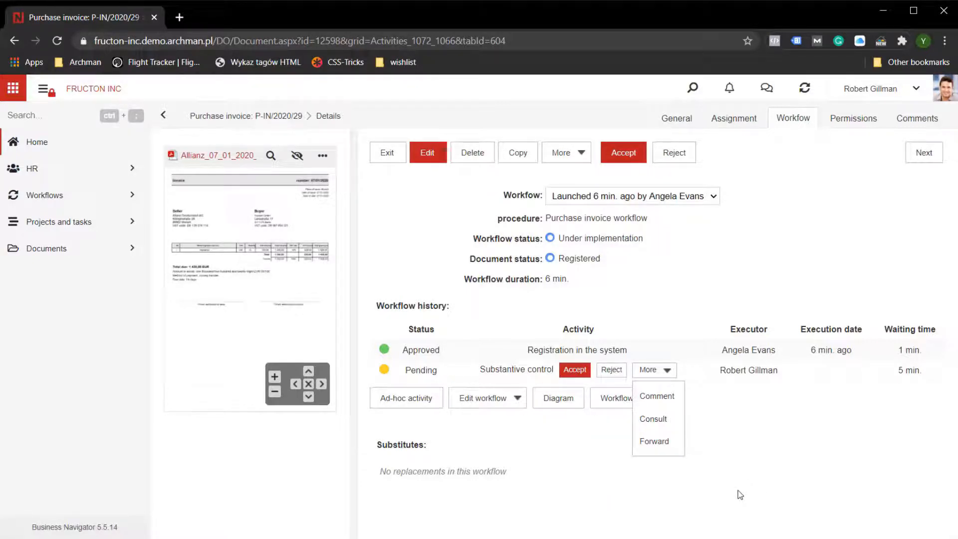
pyautogui.click(653, 419)
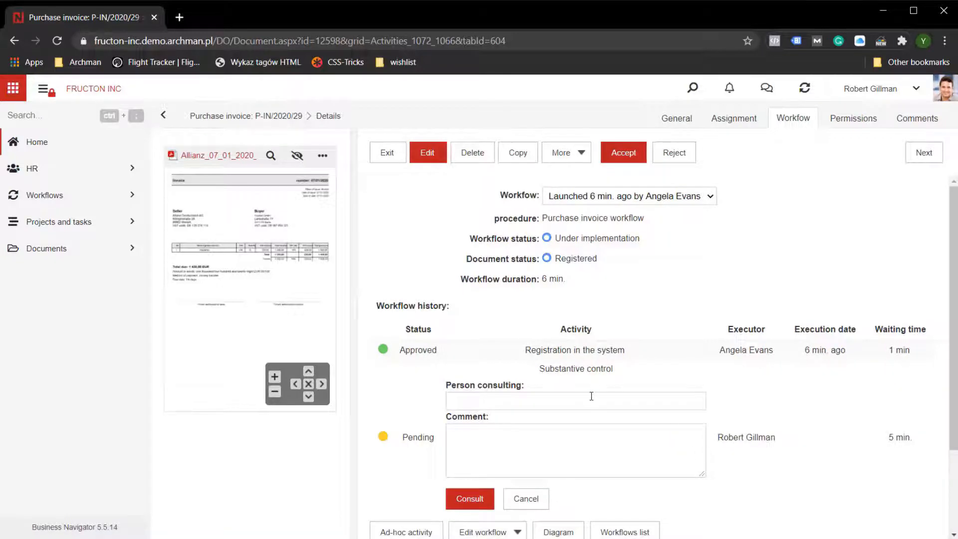
pyautogui.click(592, 397)
pyautogui.write('z')
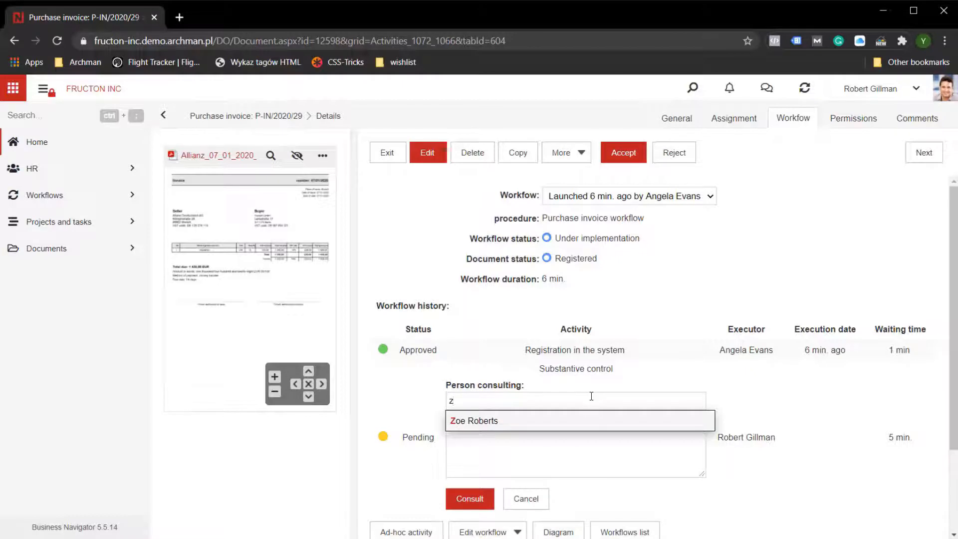
pyautogui.click(598, 426)
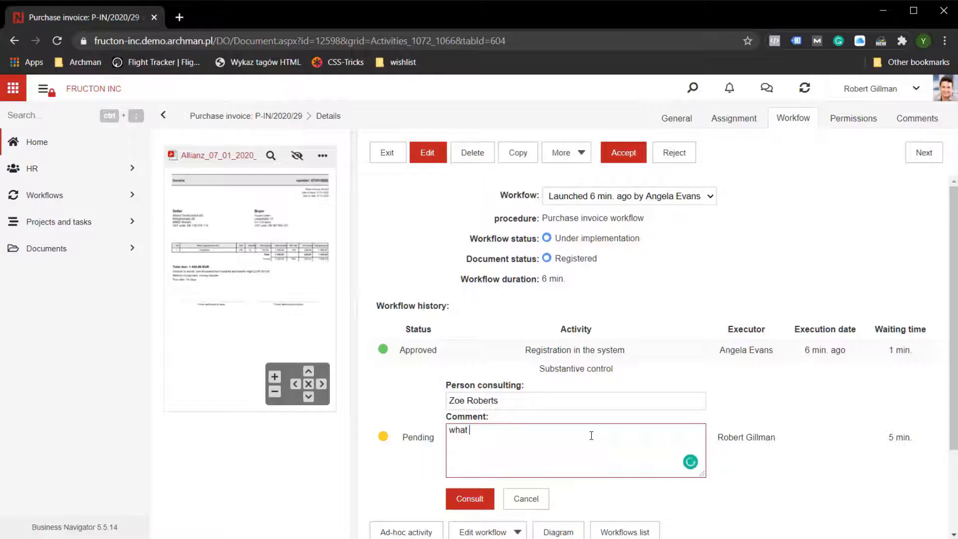
pyautogui.write('what do you think?')
pyautogui.click(481, 497)
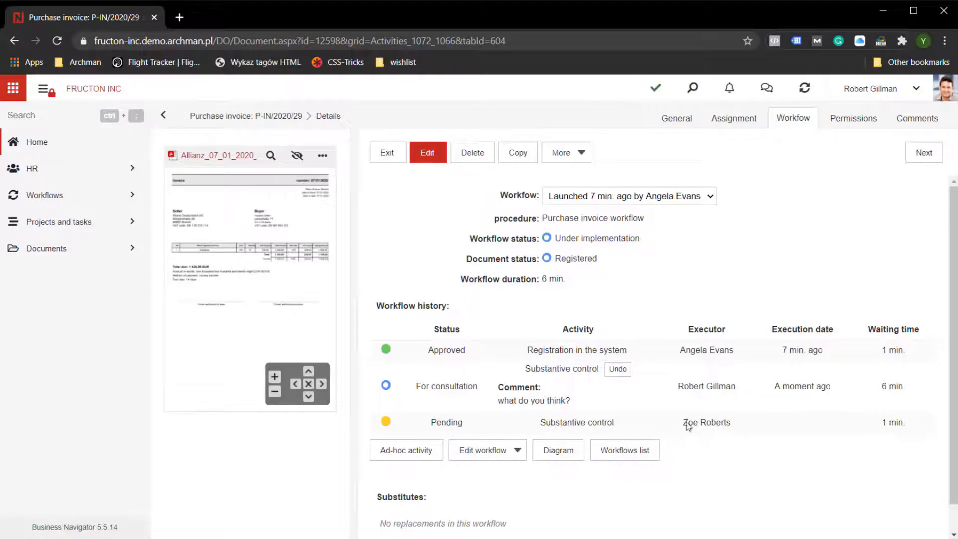
# Open pending invoice P-IN/2020/29 from the consulted colleague's account and review its vendor, payment and VAT details.
pyautogui.click(882, 90)
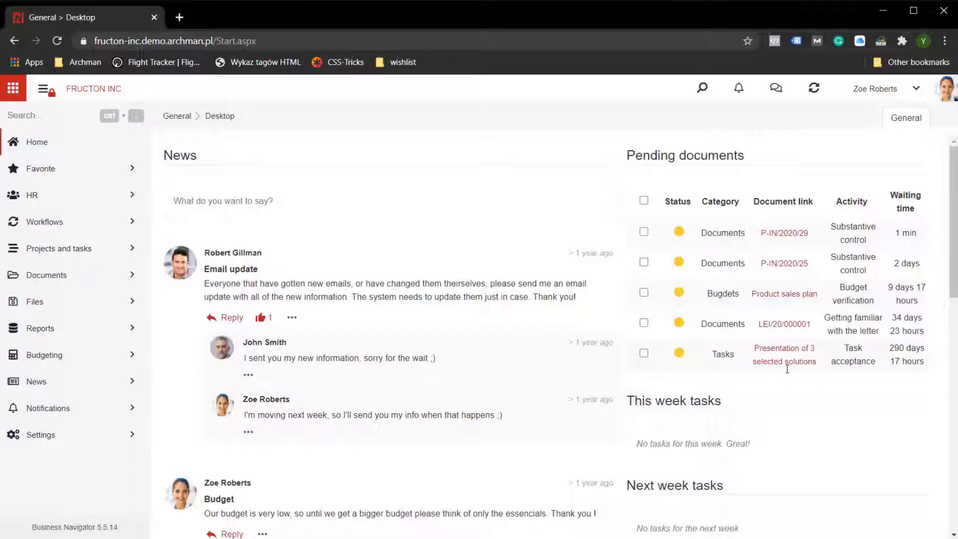
pyautogui.click(784, 233)
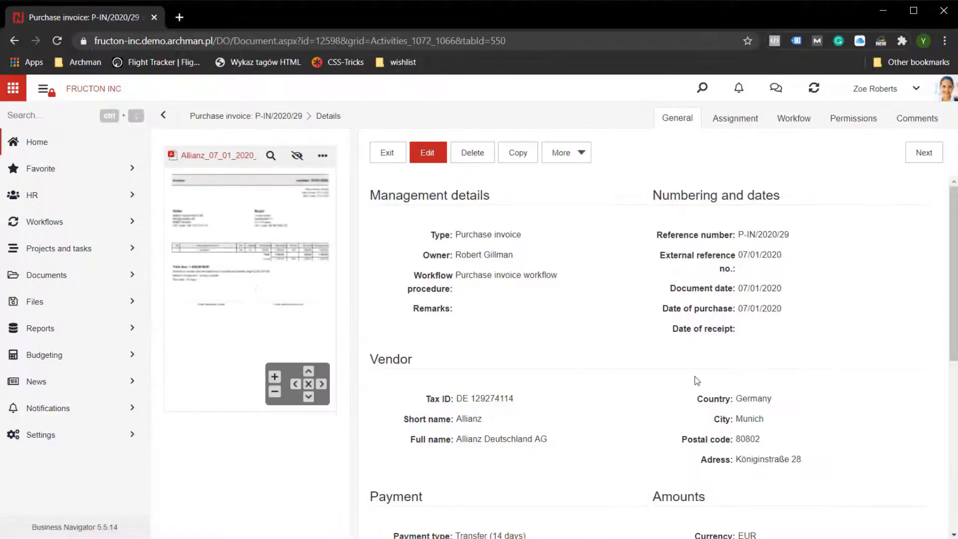
pyautogui.scroll(-2, 697, 380)
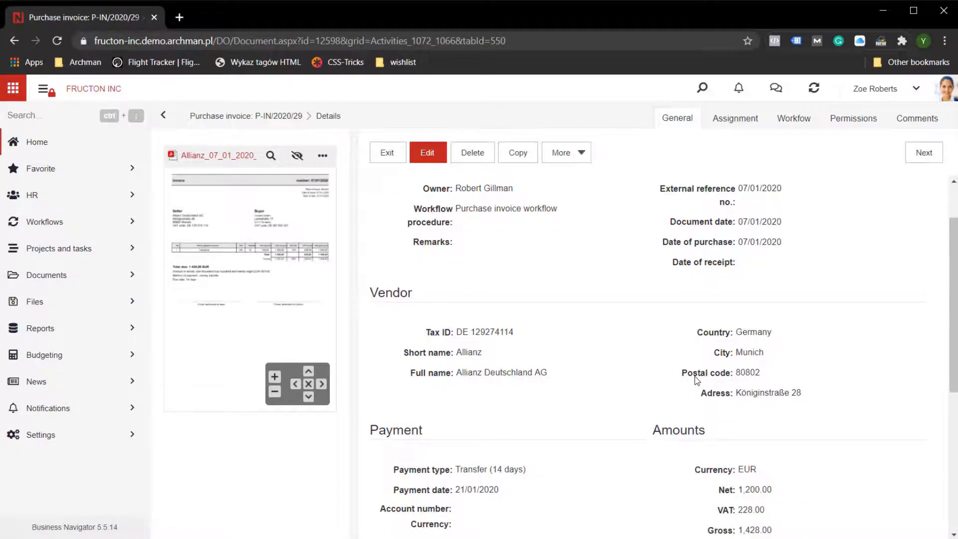
pyautogui.scroll(2, 686, 363)
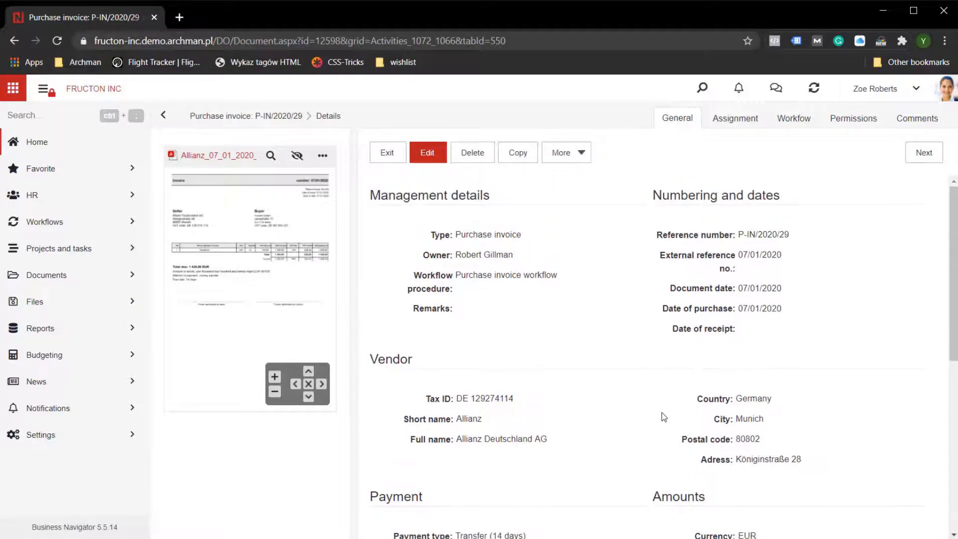
pyautogui.scroll(-2, 663, 414)
pyautogui.scroll(-5, 662, 412)
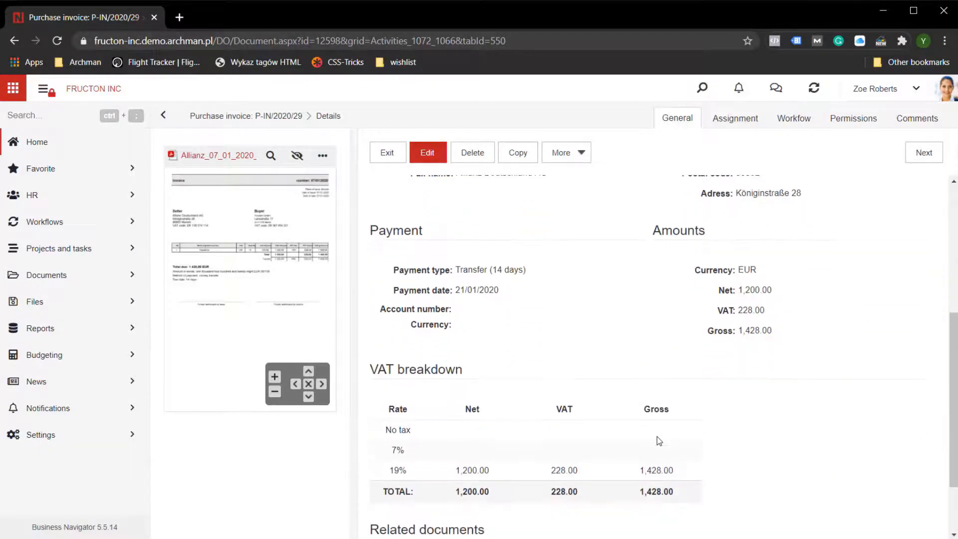
pyautogui.scroll(4, 659, 440)
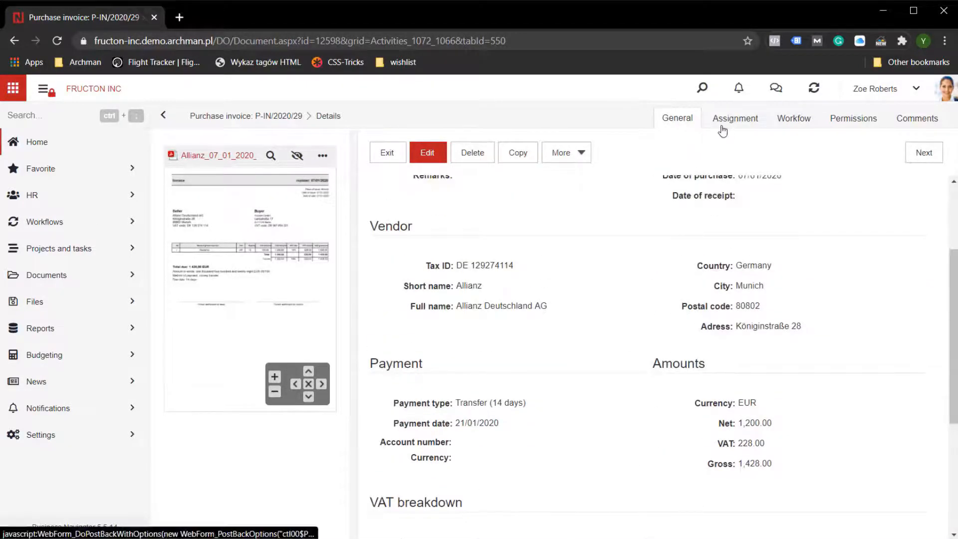
# Reply to the substantive control consultation in the invoice's workflow with the comment "it is OK".
pyautogui.click(796, 125)
pyautogui.click(568, 336)
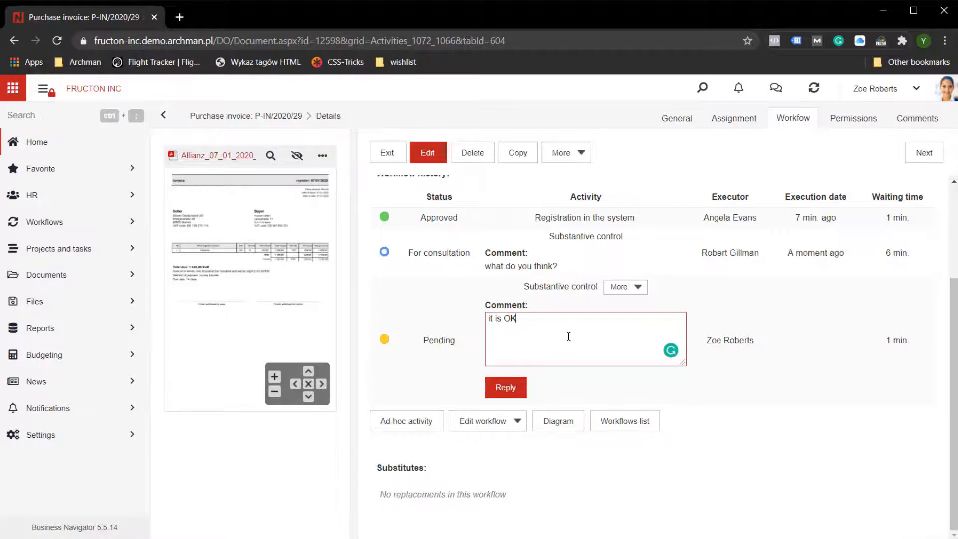
pyautogui.click(521, 387)
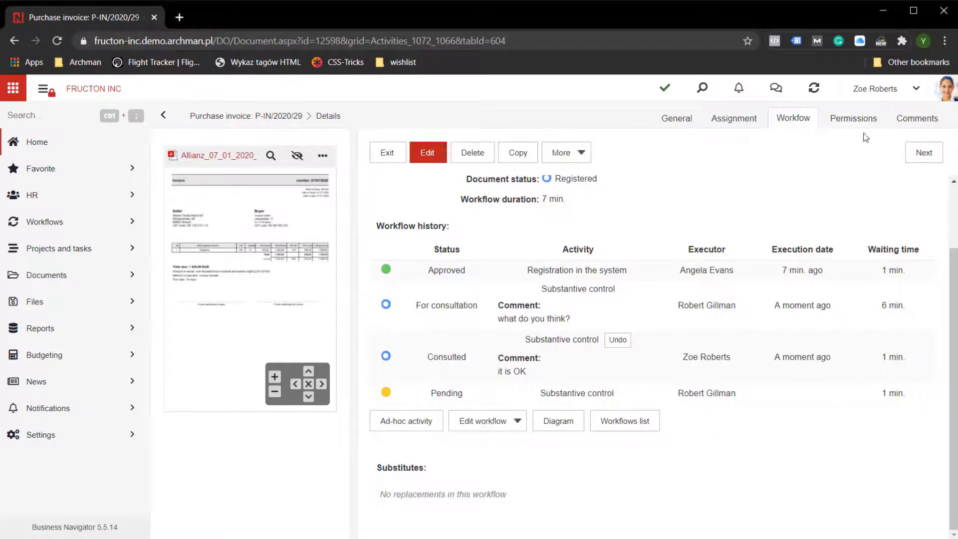
# Accept invoice P-IN/2020/29 from the invoice owner's account and review its workflow history.
pyautogui.click(879, 90)
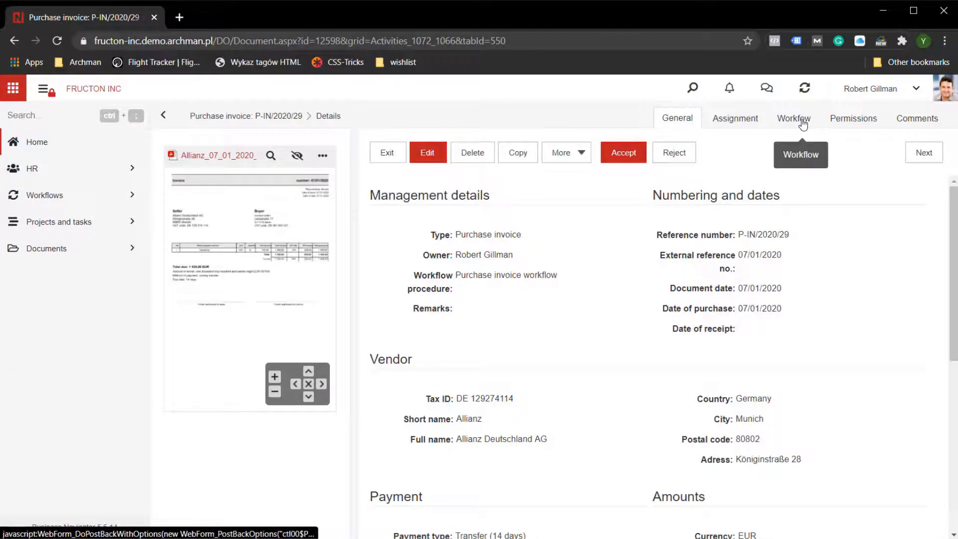
pyautogui.click(638, 156)
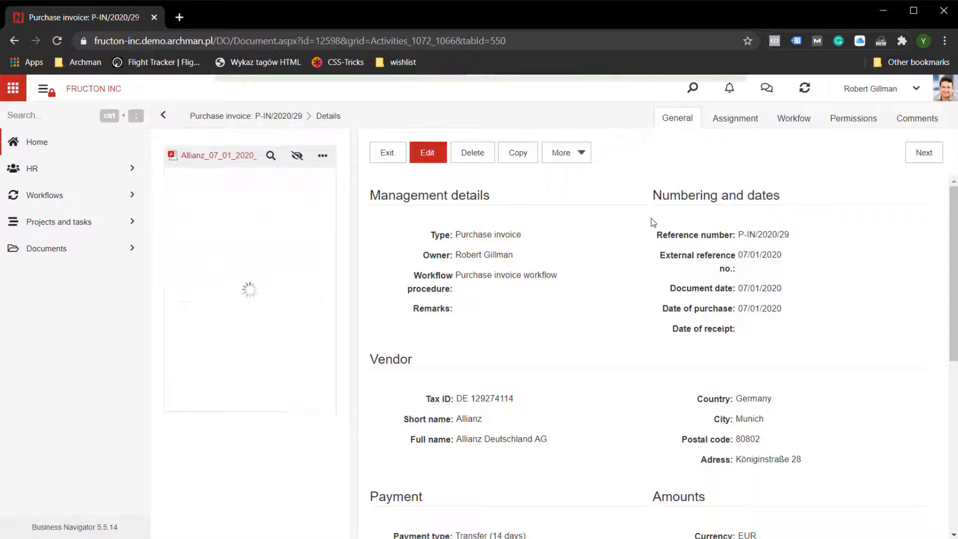
pyautogui.click(796, 119)
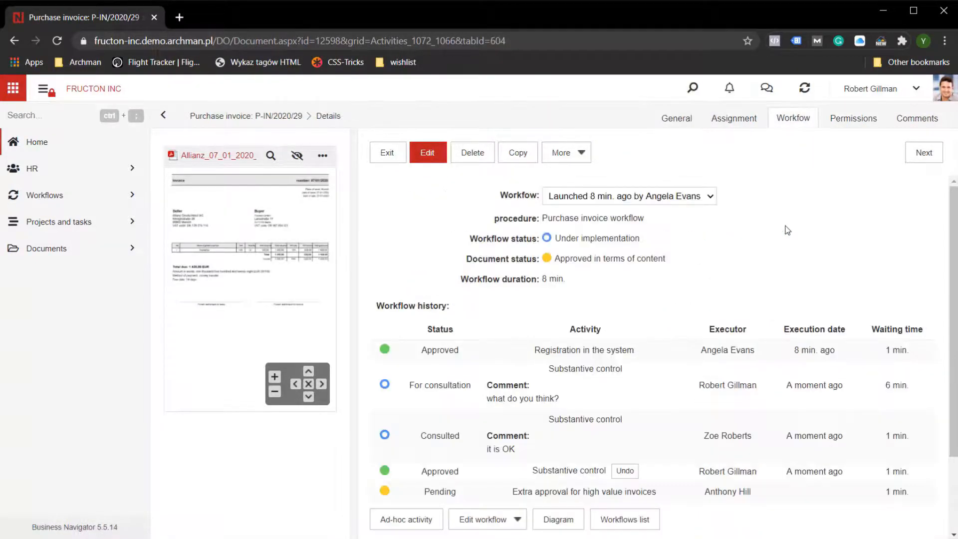
pyautogui.scroll(-2, 714, 409)
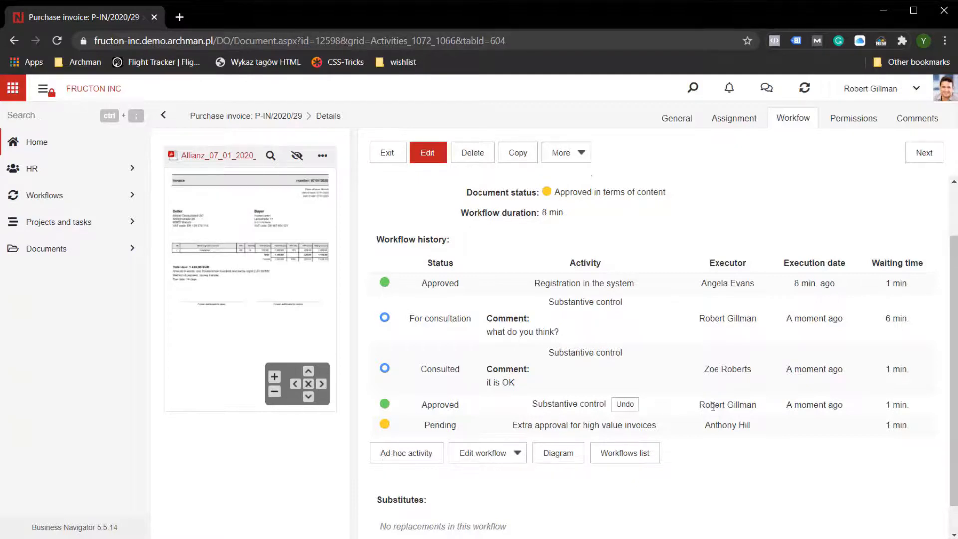
# Start switching from the invoice owner's account to another user's account.
pyautogui.click(873, 91)
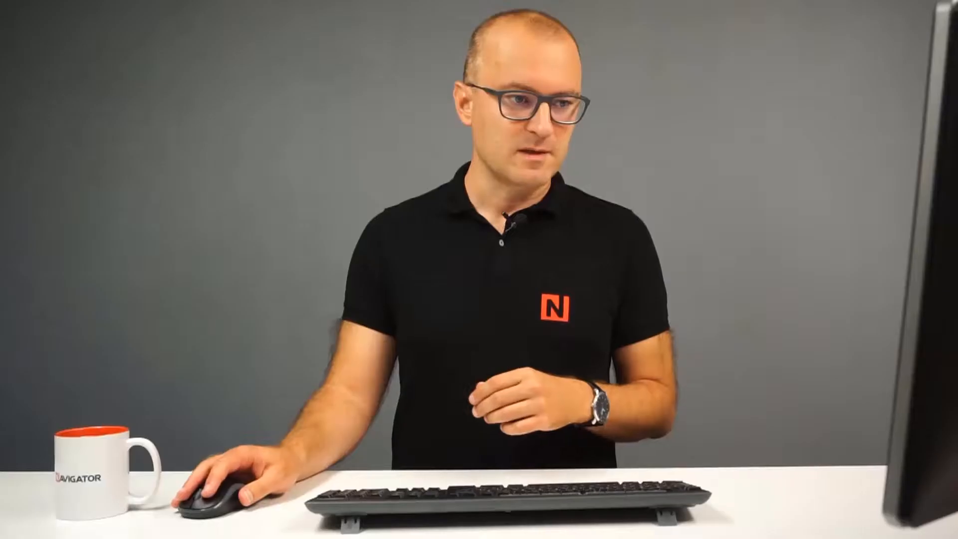